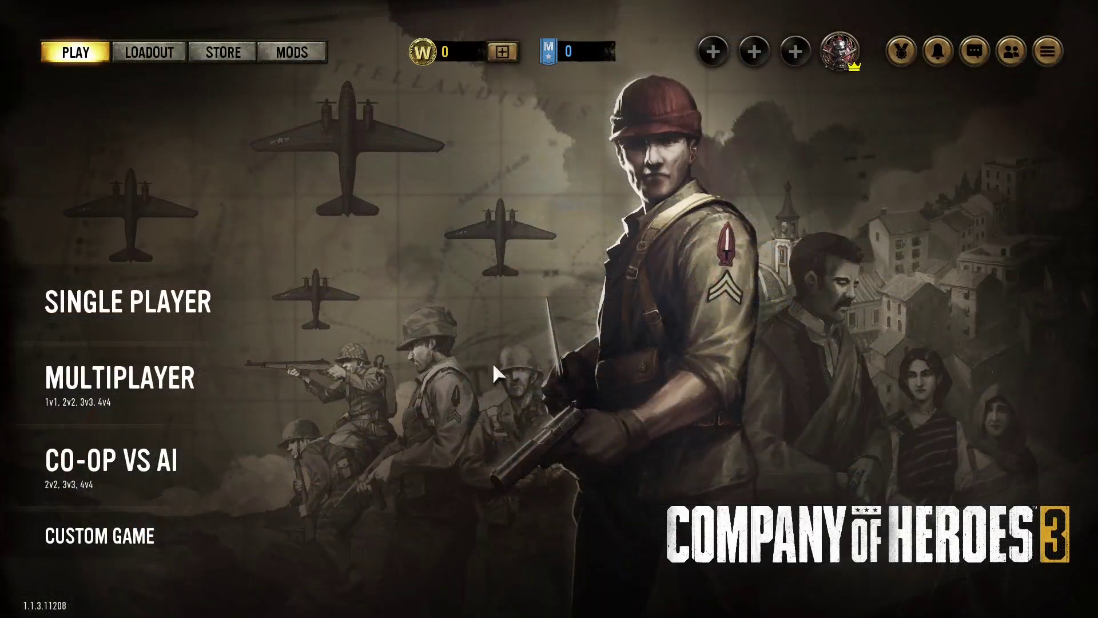
- Bring up the pause menu and view the Graphics settings
{"action": "key", "text": "Escape"}
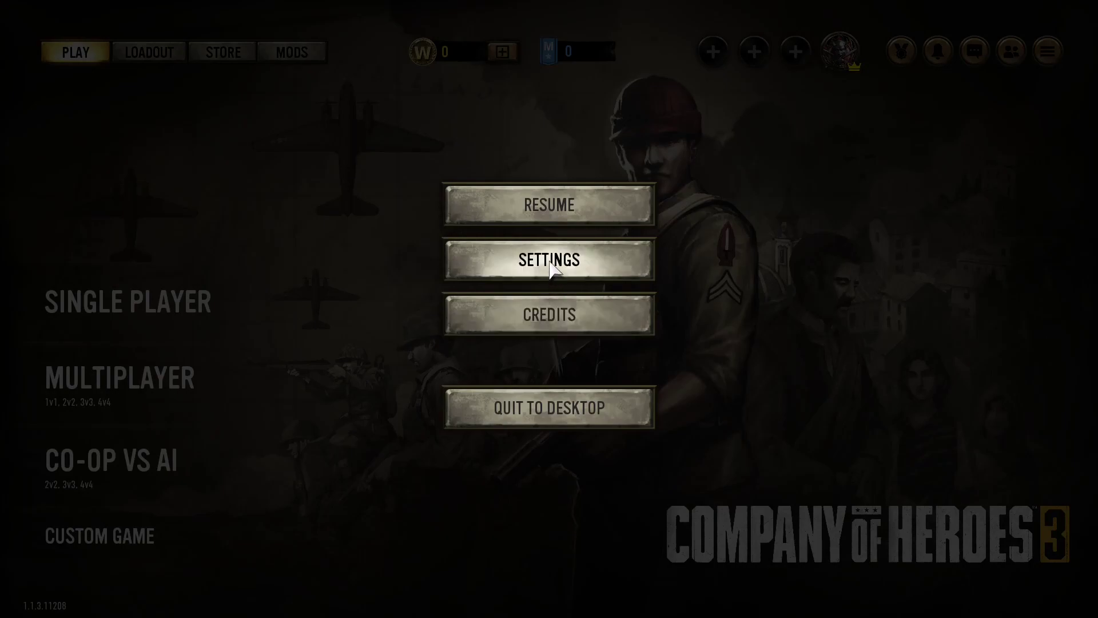
{"action": "left_click", "coordinate": [550, 261]}
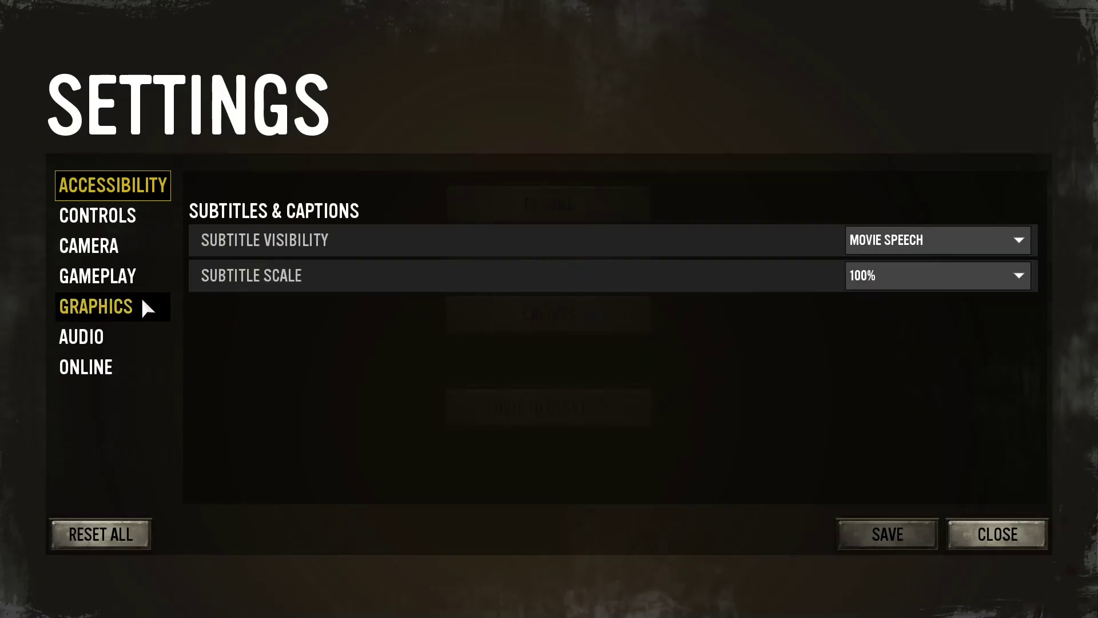
{"action": "left_click", "coordinate": [141, 297]}
{"action": "scroll", "coordinate": [603, 357], "scroll_direction": "down", "scroll_amount": 3}
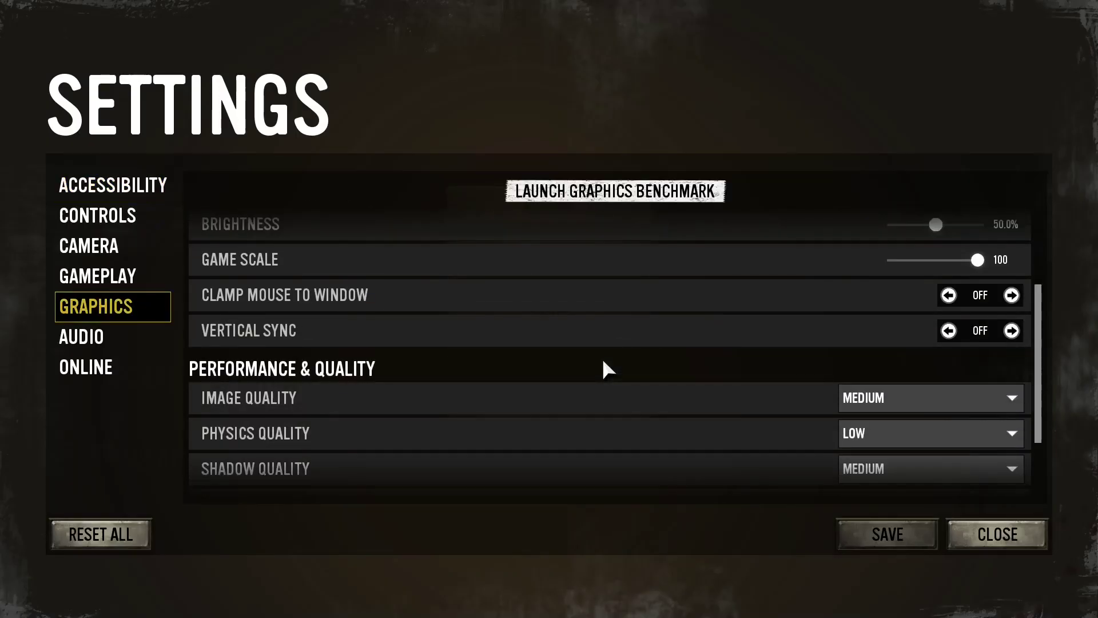
{"action": "scroll", "coordinate": [602, 358], "scroll_direction": "down", "scroll_amount": 3}
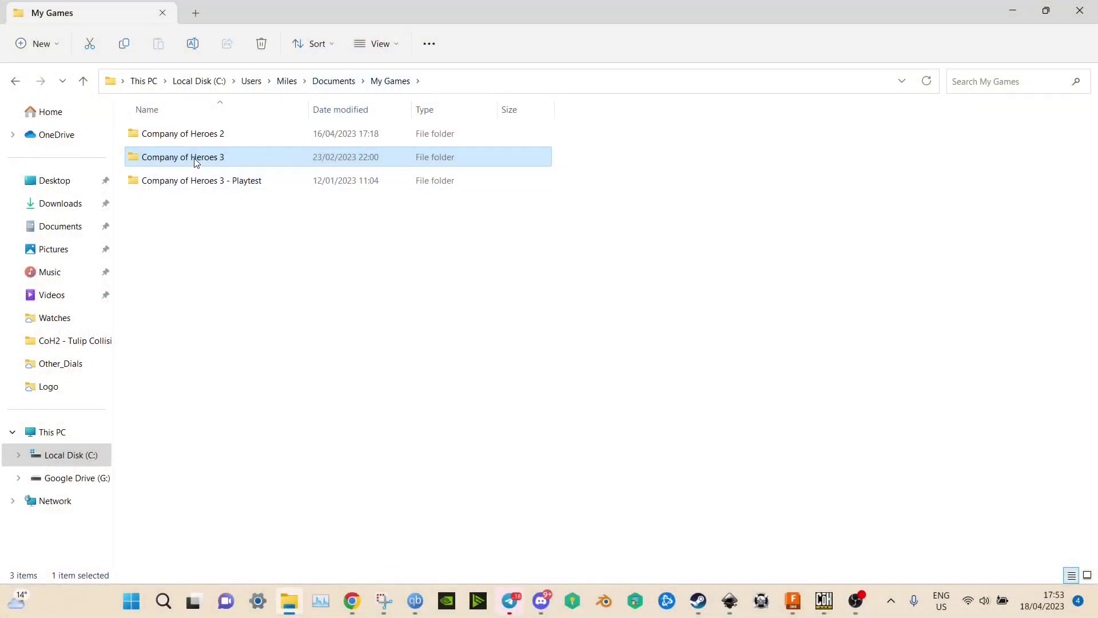
- Enter the Company of Heroes 3 folder and show actions for configuration_system.lua
{"action": "double_click", "coordinate": [195, 160]}
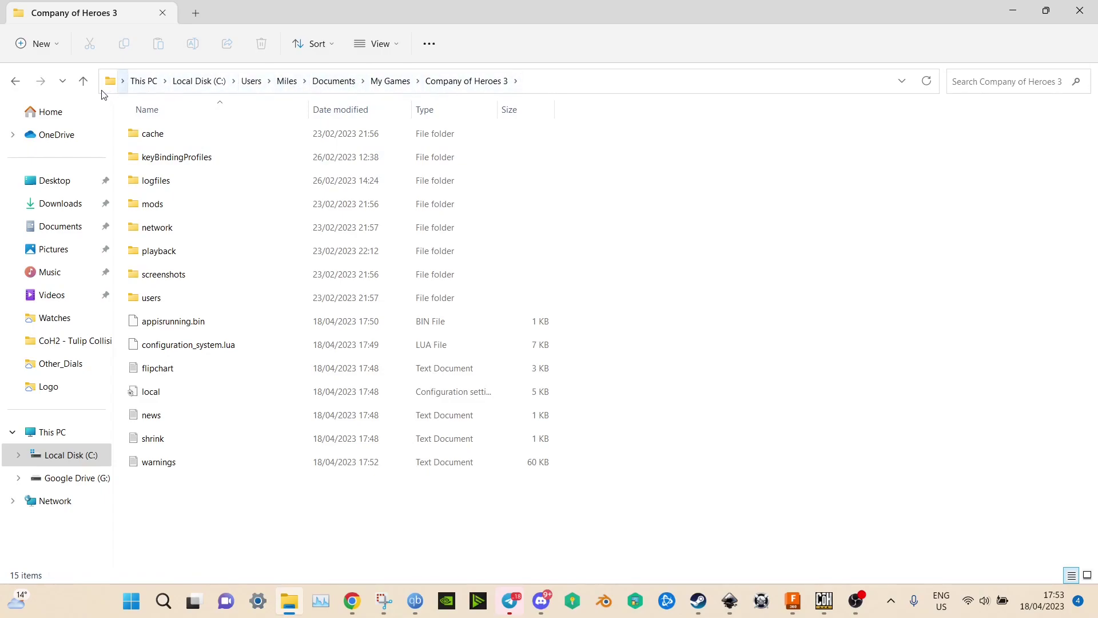
{"action": "left_click", "coordinate": [222, 346]}
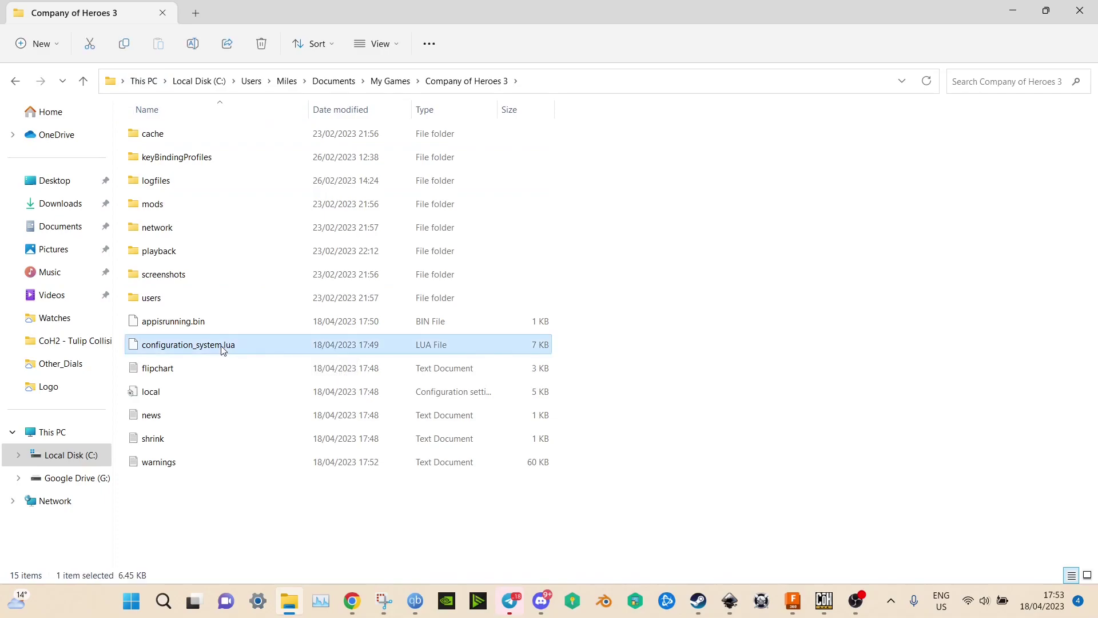
{"action": "right_click", "coordinate": [222, 350]}
{"action": "mouse_move", "coordinate": [277, 182]}
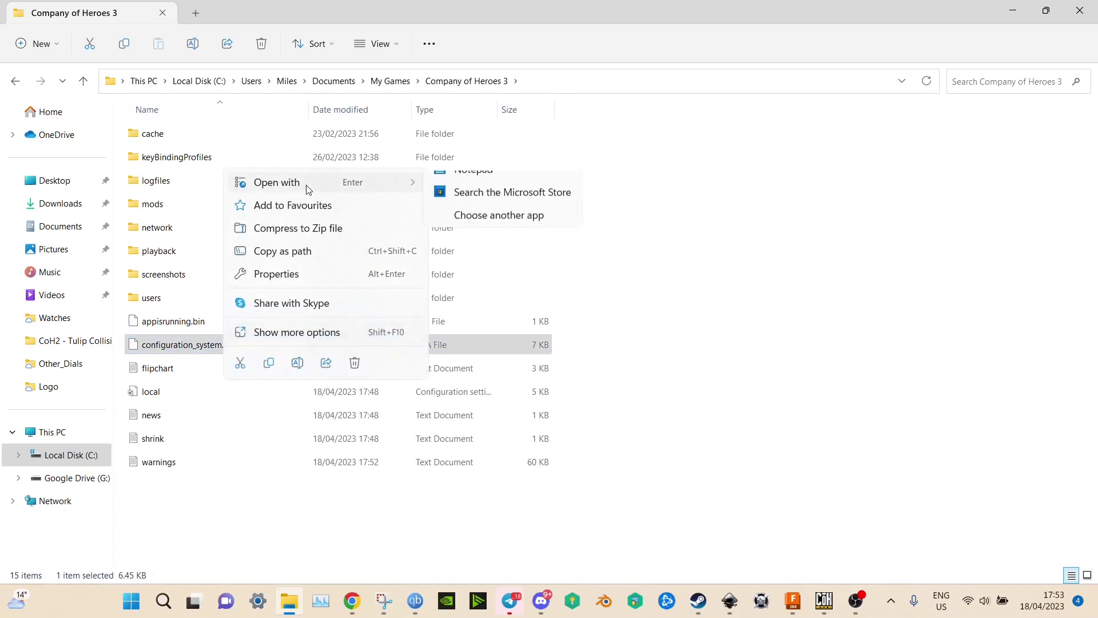
- Open configuration_system.lua in Notepad and search for the texturedetail entry
{"action": "left_click", "coordinate": [474, 184]}
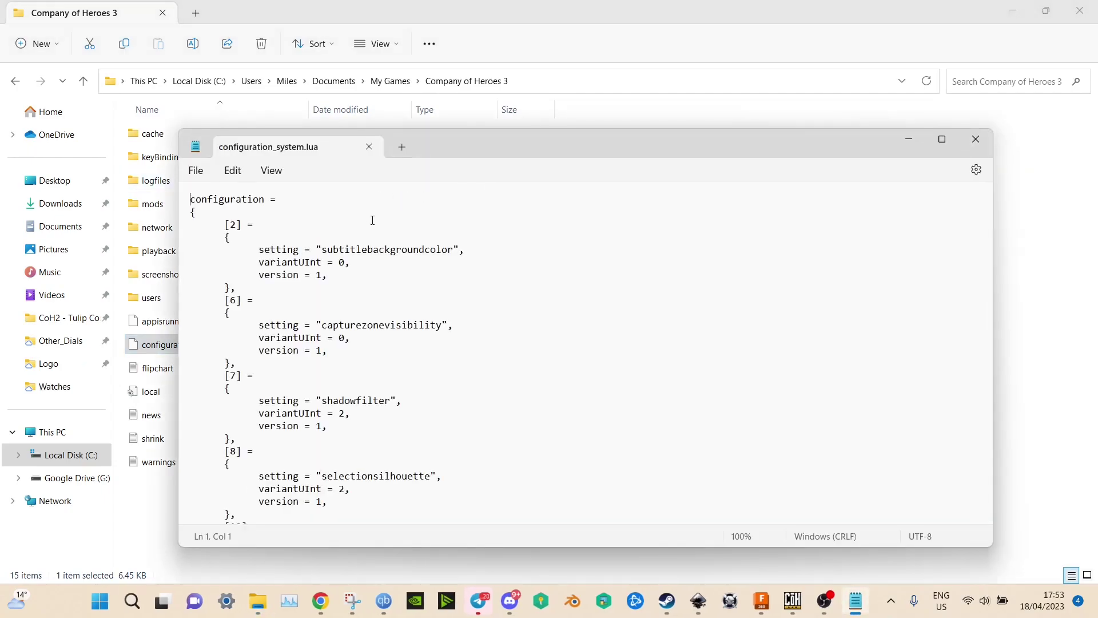
{"action": "key", "text": "ctrl+f"}
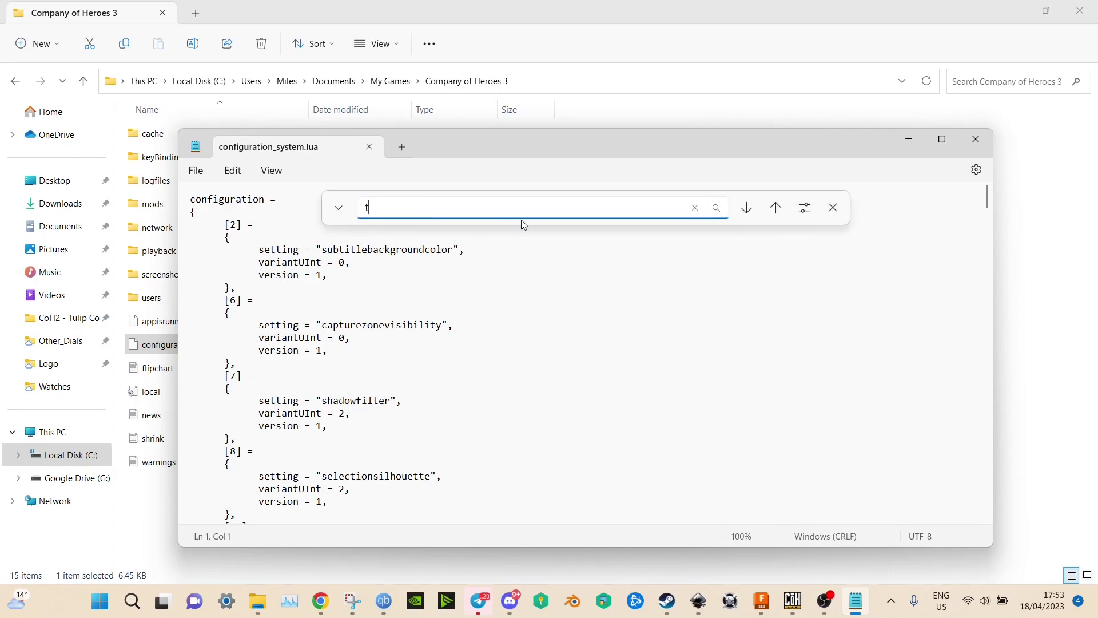
{"action": "type", "text": "texturedetail"}
{"action": "key", "text": "Return"}
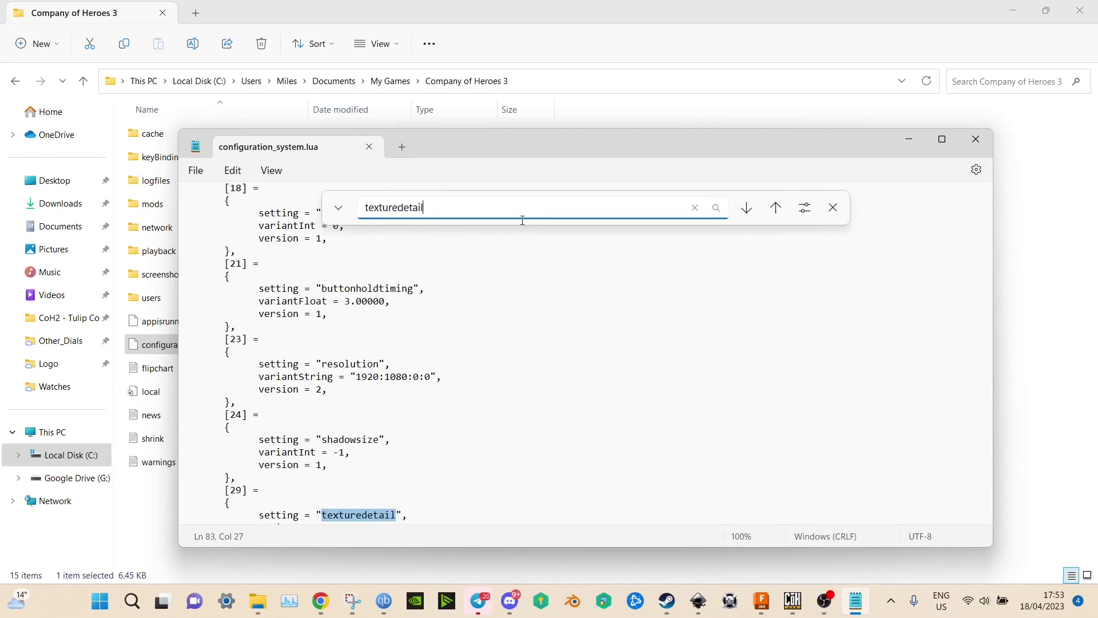
{"action": "scroll", "coordinate": [629, 356], "scroll_direction": "down", "scroll_amount": 3}
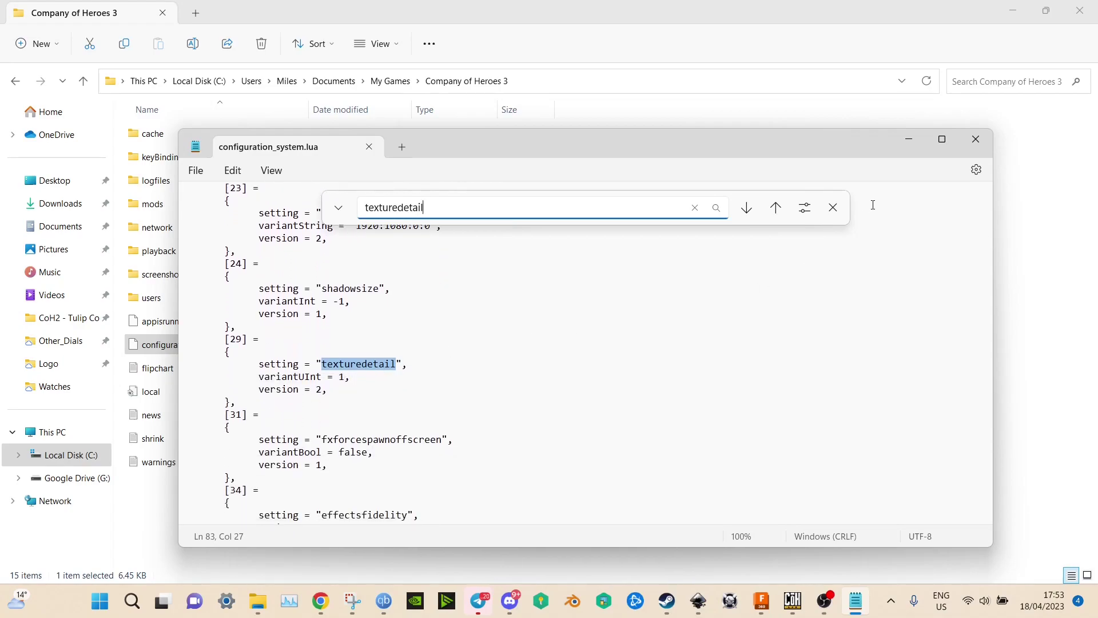
- Close the Find bar, replace texturedetail's value 1 with 0, and save the file
{"action": "left_click", "coordinate": [836, 208]}
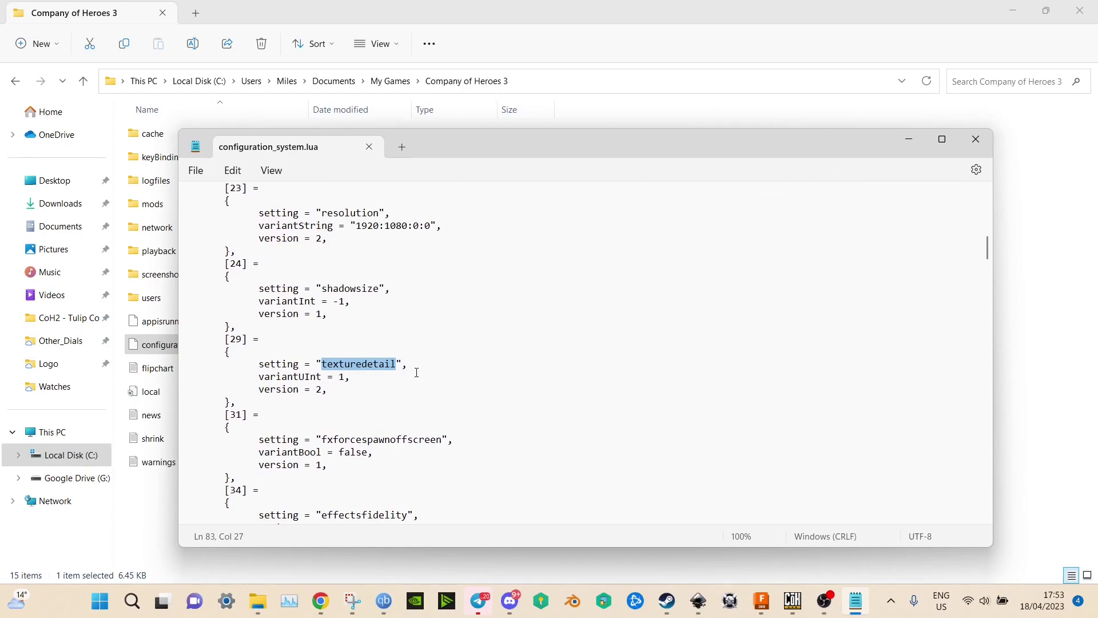
{"action": "left_click", "coordinate": [346, 376]}
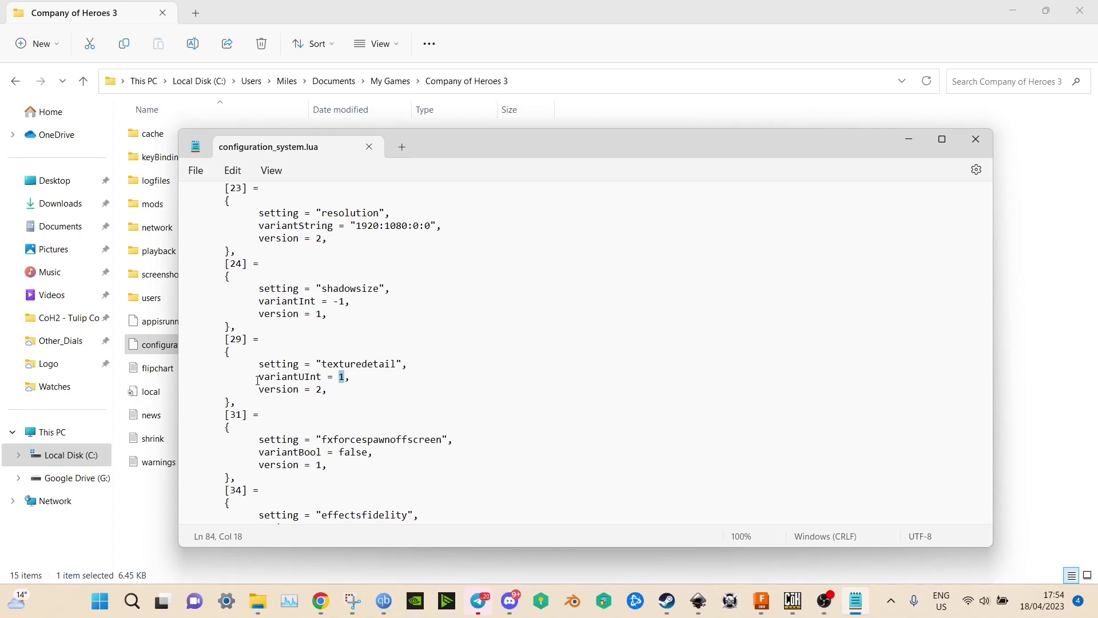
{"action": "type", "text": "0"}
{"action": "left_click", "coordinate": [195, 170]}
{"action": "left_click", "coordinate": [206, 264]}
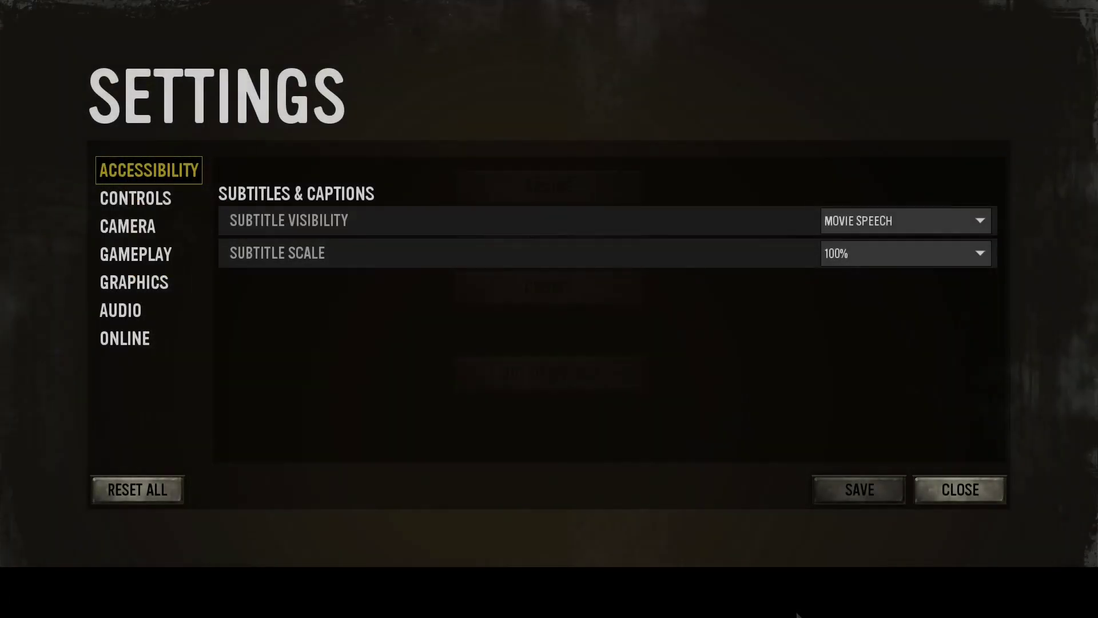
- Open the in-game Graphics settings to check that Texture Detail shows Ultra
{"action": "left_click", "coordinate": [129, 282]}
{"action": "scroll", "coordinate": [506, 285], "scroll_direction": "down", "scroll_amount": 2}
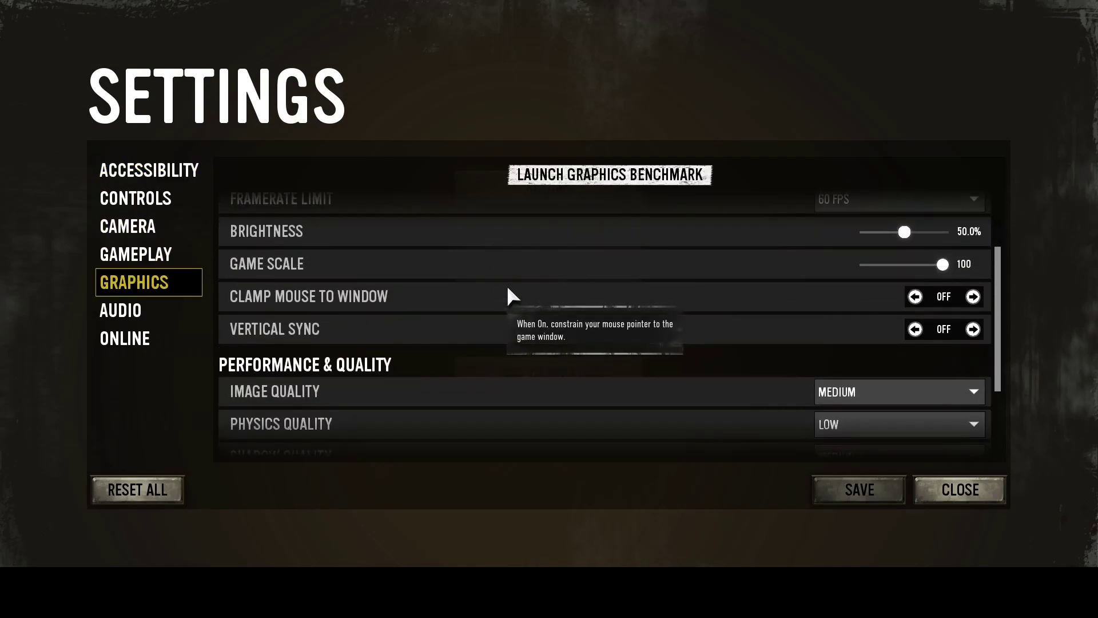
{"action": "scroll", "coordinate": [506, 285], "scroll_direction": "down", "scroll_amount": 2}
{"action": "scroll", "coordinate": [507, 286], "scroll_direction": "down", "scroll_amount": 2}
{"action": "mouse_move", "coordinate": [860, 379]}
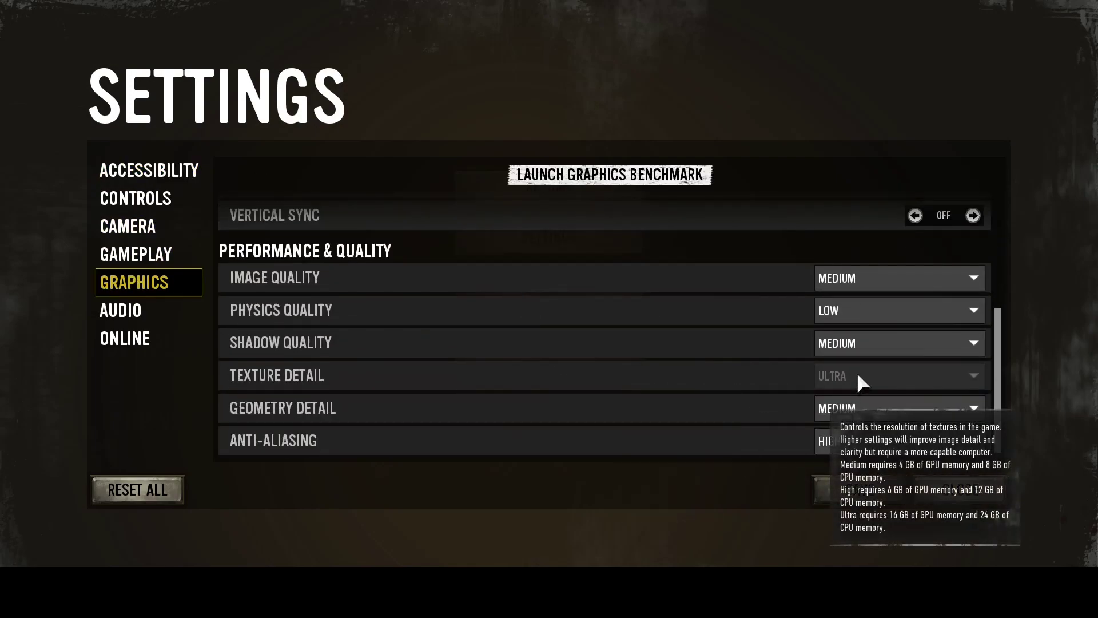